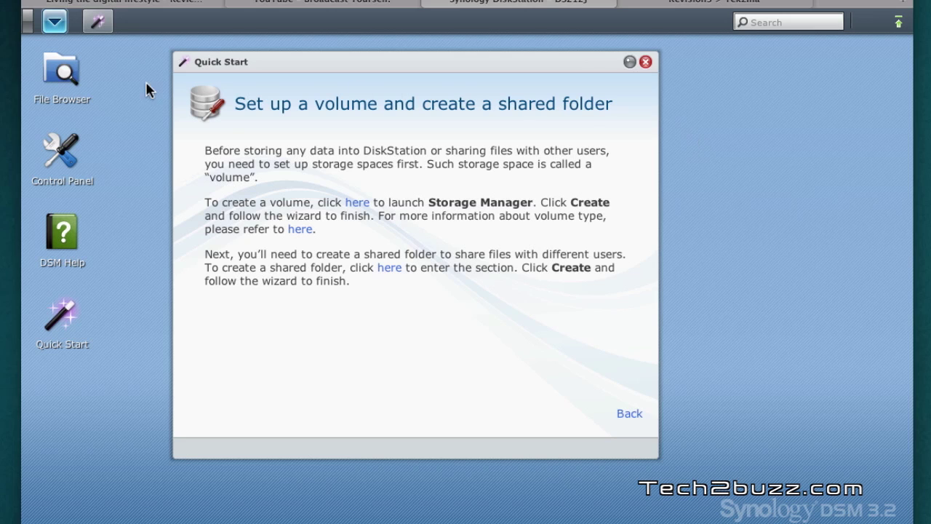
# Launch Download Station from the DSM application list and move its window higher on screen.
pyautogui.click(57, 23)
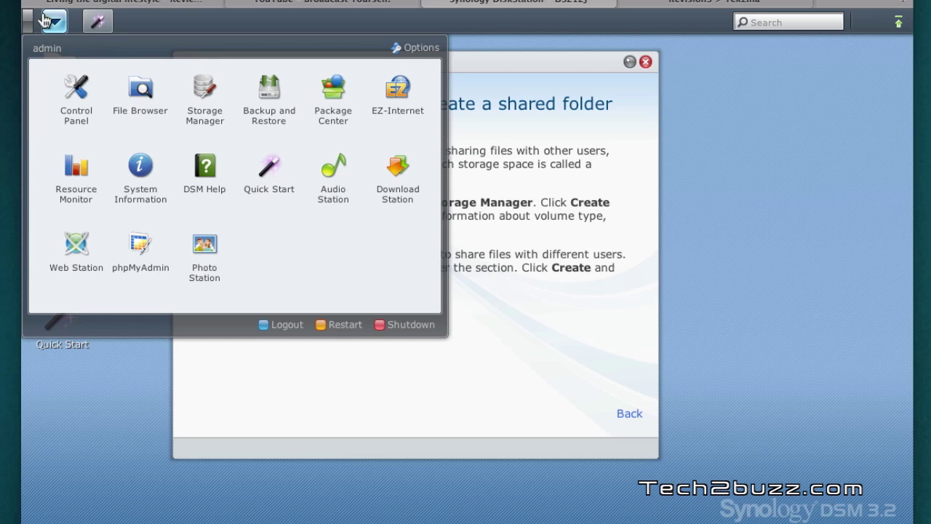
pyautogui.click(397, 187)
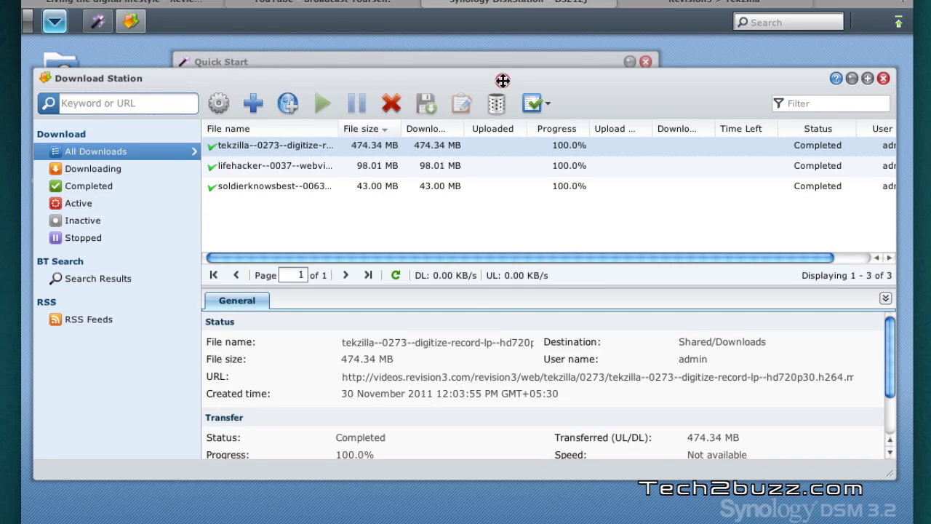
pyautogui.moveTo(500, 86); pyautogui.dragTo(499, 69)
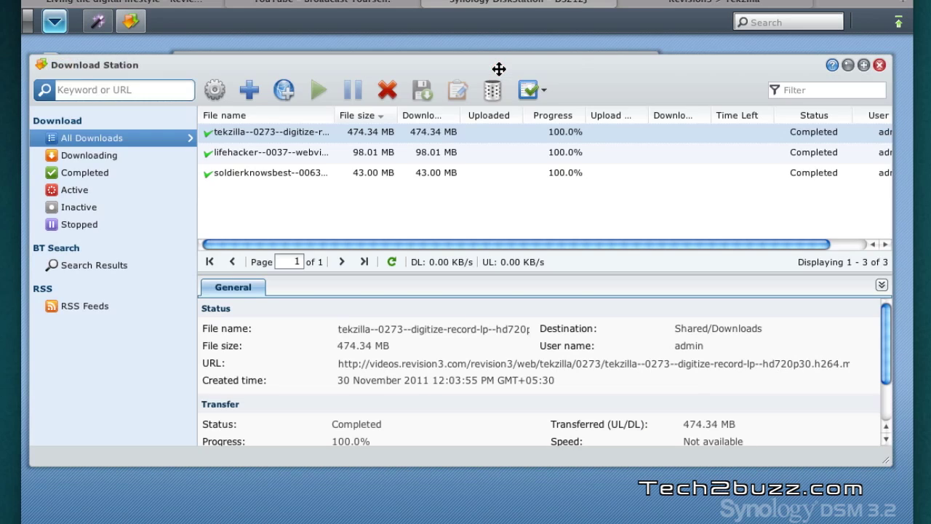
pyautogui.moveTo(499, 69); pyautogui.dragTo(500, 62)
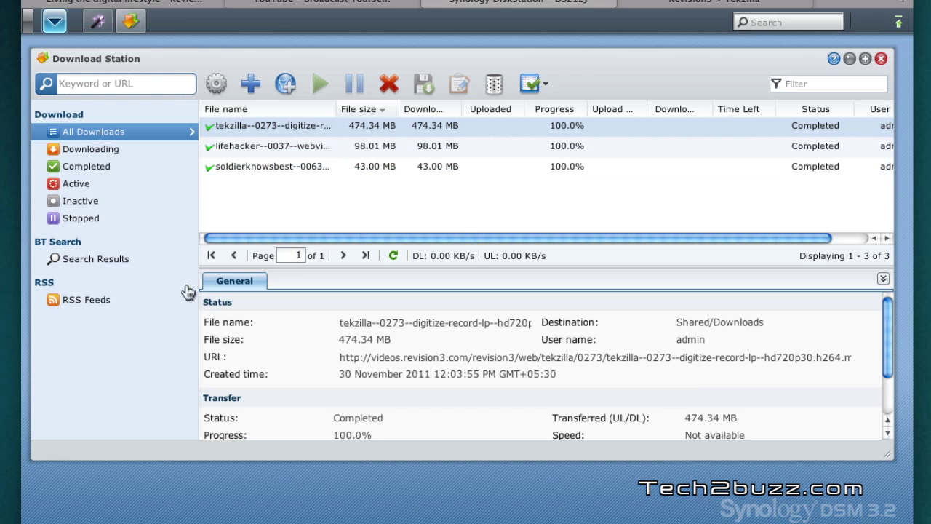
# Browse the 25 SoldierKnowsBest RSS episodes, return to All Downloads, then switch to Tekzilla's page.
pyautogui.click(75, 304)
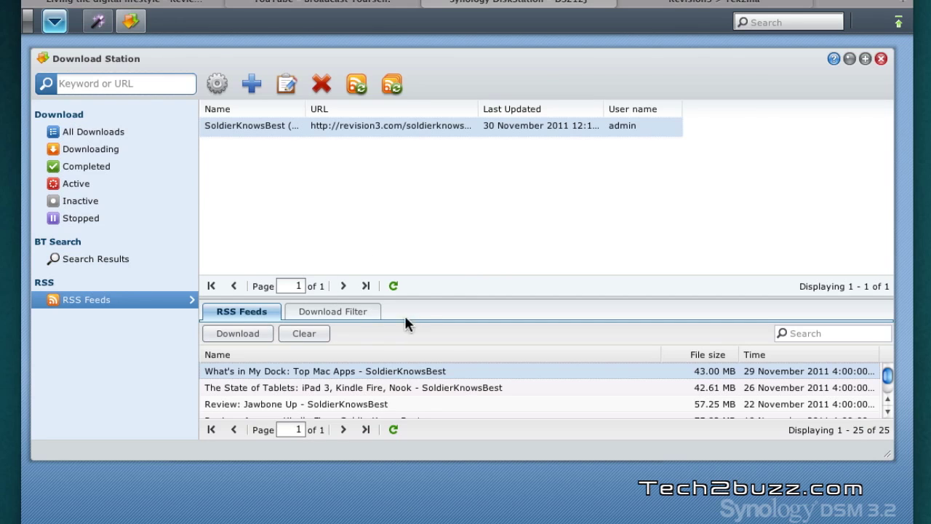
pyautogui.moveTo(431, 265); pyautogui.dragTo(434, 243)
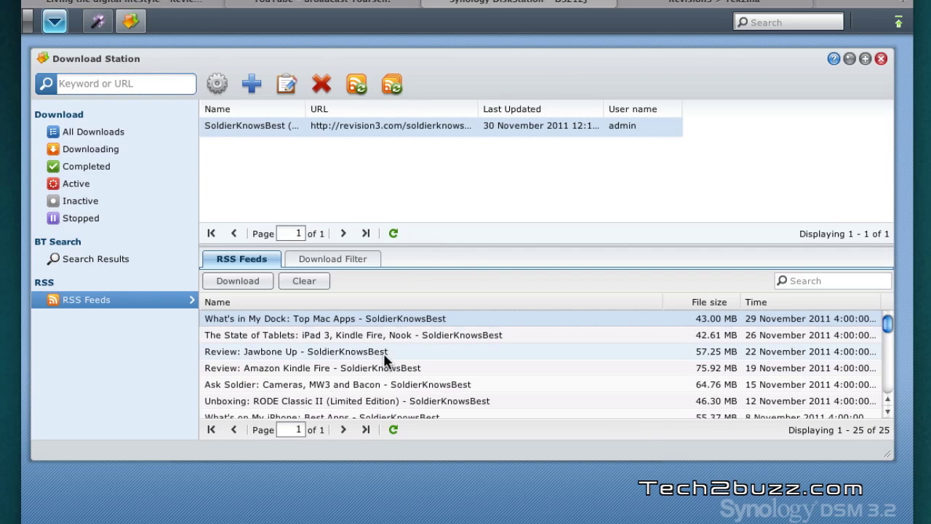
pyautogui.scroll(-1, 425, 354)
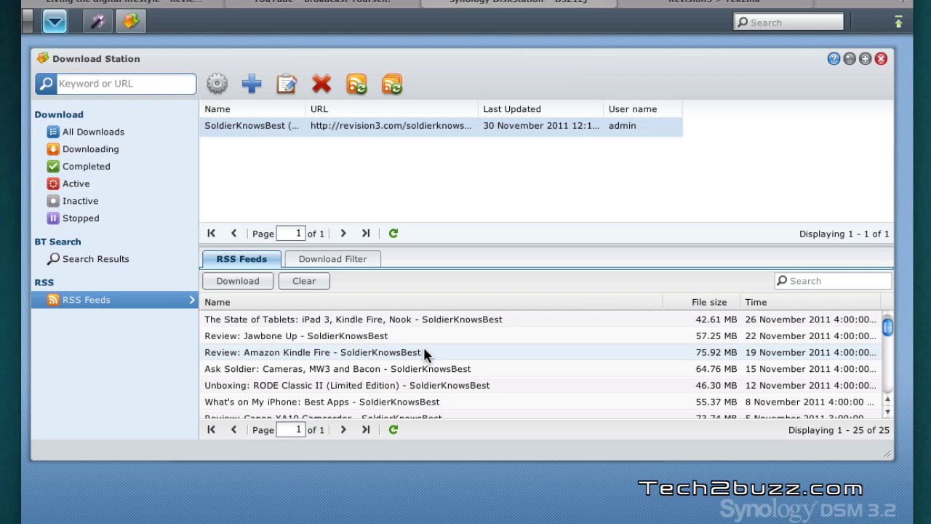
pyautogui.scroll(1, 425, 344)
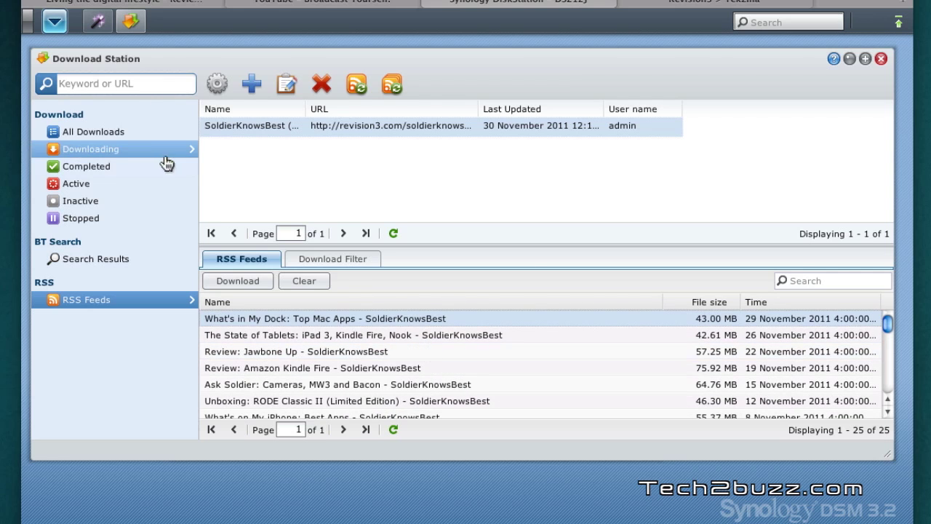
pyautogui.click(137, 133)
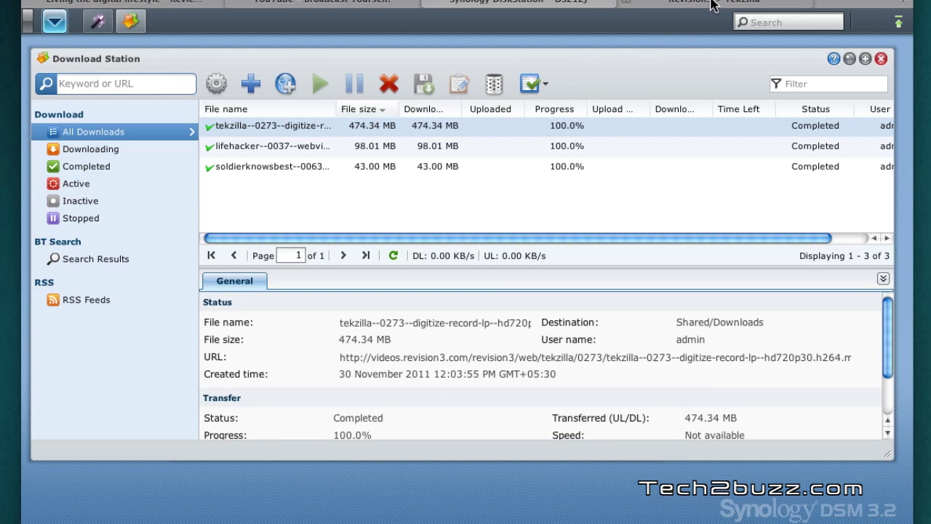
pyautogui.click(713, 6)
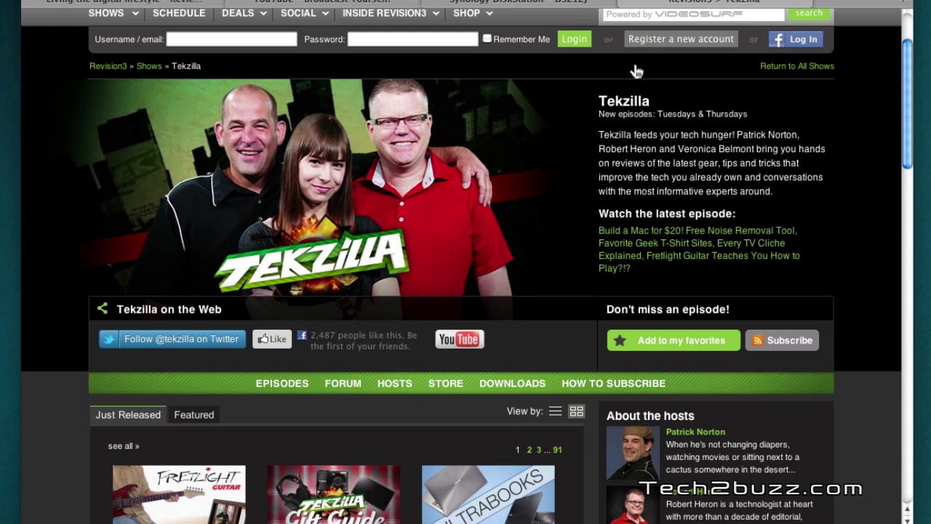
# Open the newest Tekzilla episode, pause playback, expand More Episodes, and bring up the Large MP4 link menu.
pyautogui.click(637, 262)
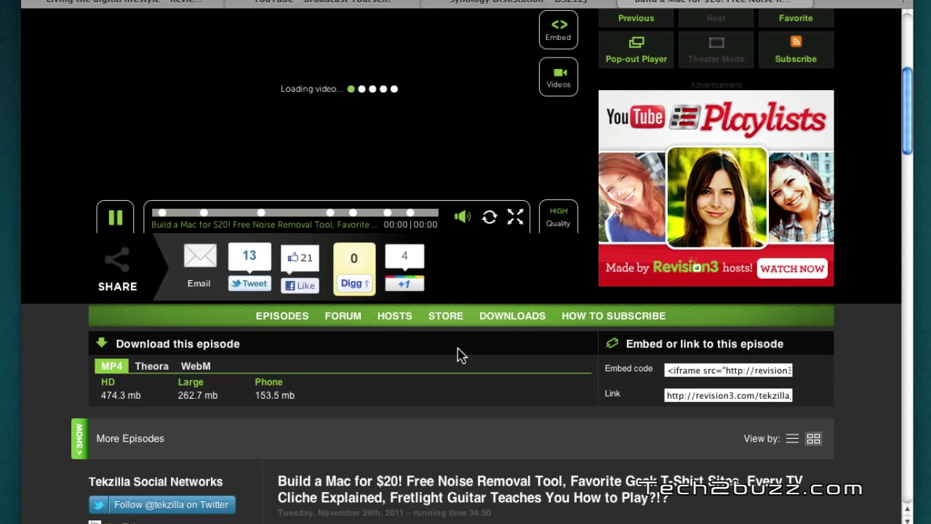
pyautogui.click(116, 218)
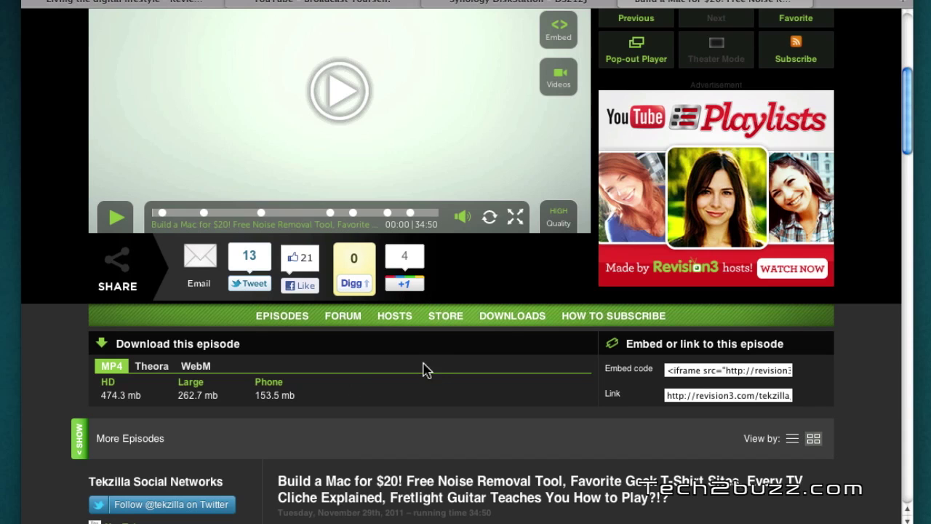
pyautogui.scroll(-1, 400, 360)
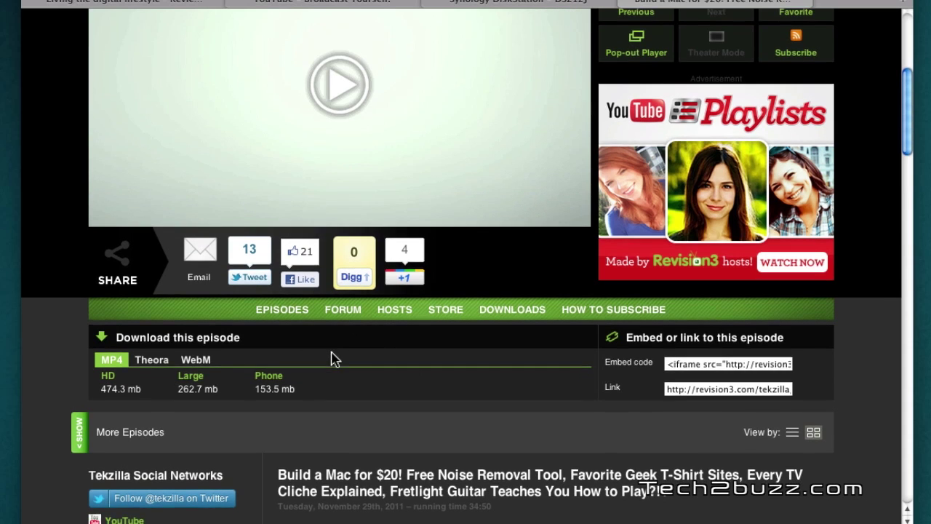
pyautogui.click(212, 414)
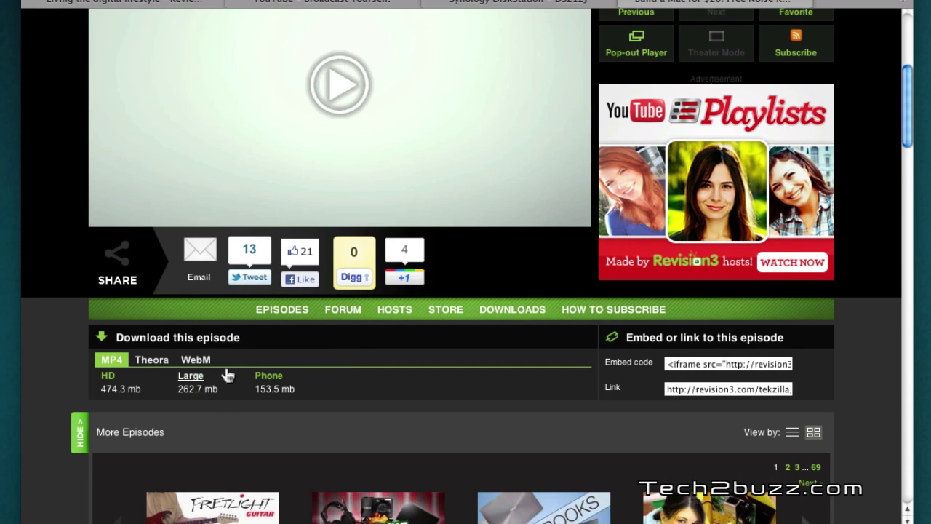
pyautogui.rightClick(187, 378)
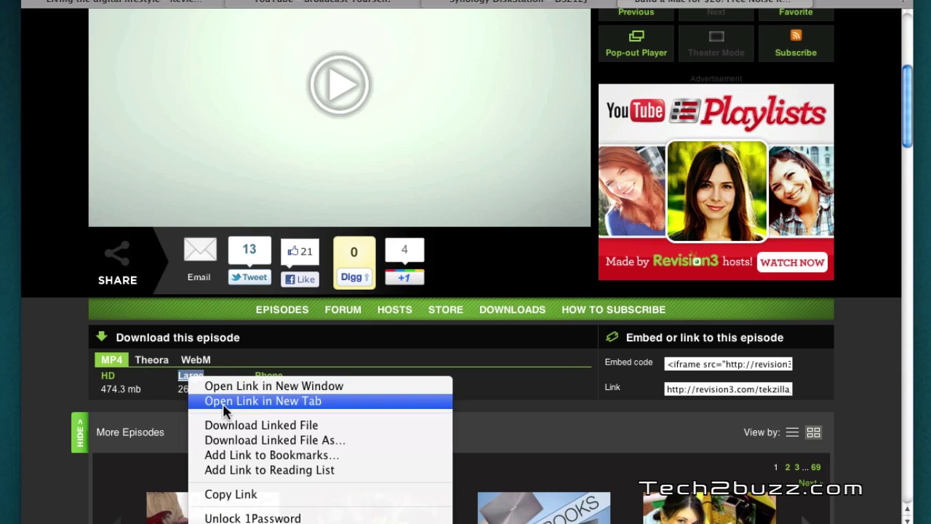
# Copy the Large MP4 link into download_url.txt, save and close it, returning to DiskStation.
pyautogui.click(258, 496)
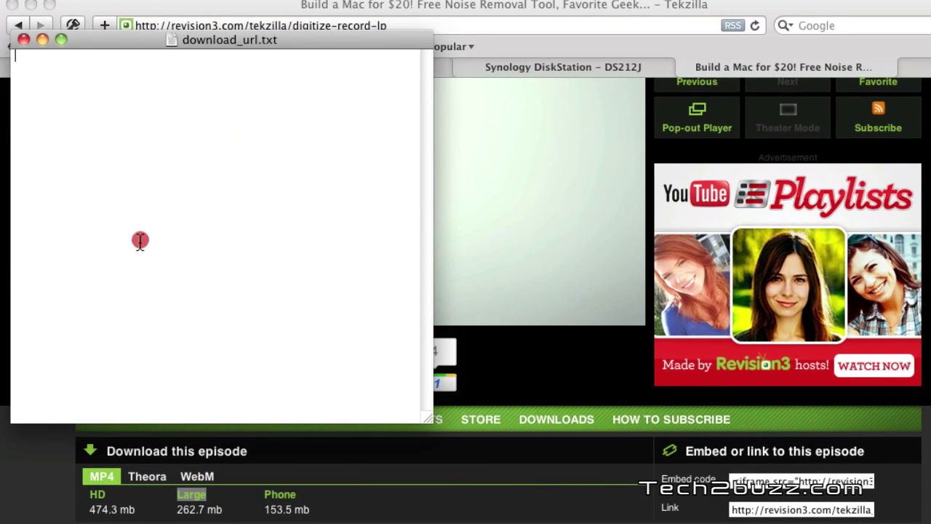
pyautogui.press('super+v')
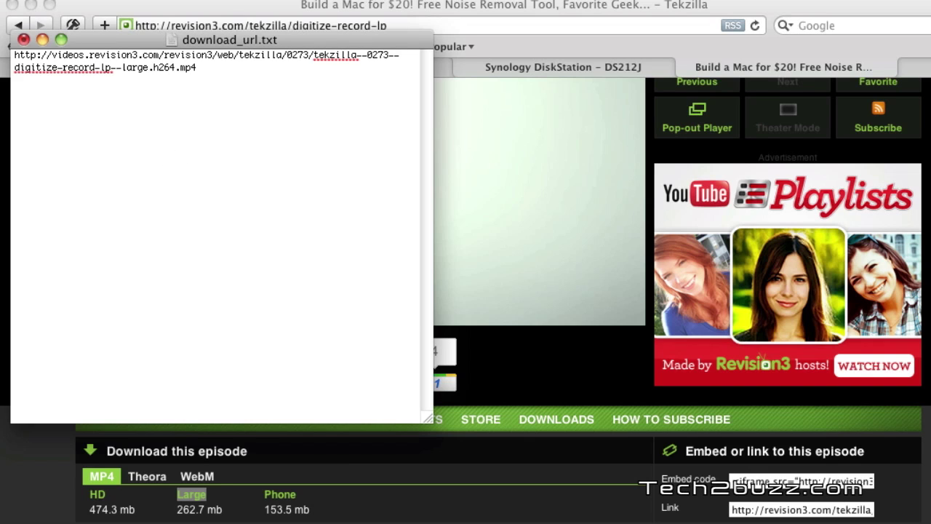
pyautogui.click(4, 0)
pyautogui.click(168, 115)
pyautogui.click(21, 39)
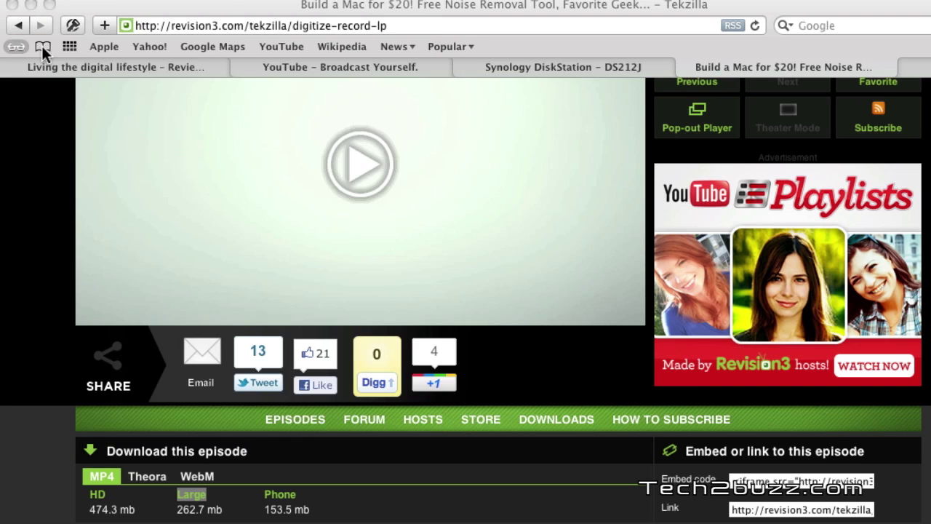
pyautogui.click(560, 64)
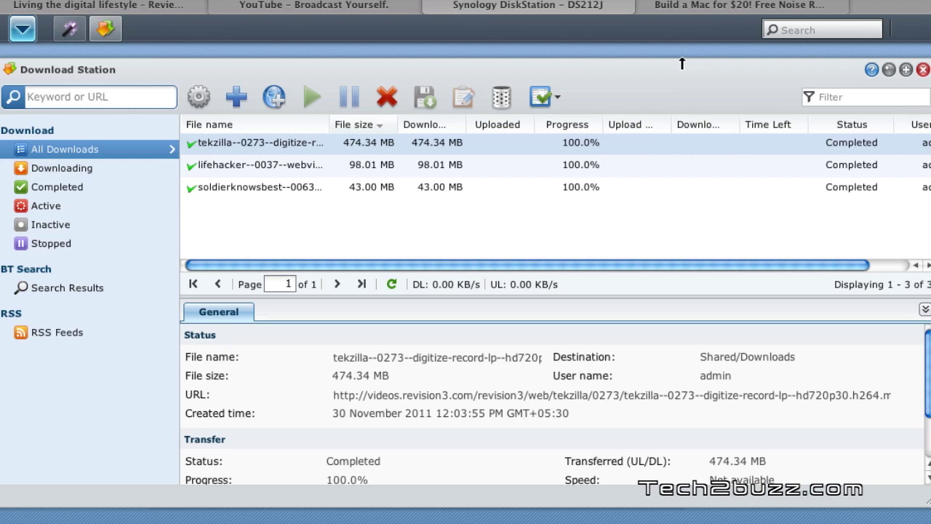
# Create a download task from the Desktop file download_url.txt for the 262.73 MB Tekzilla MP4.
pyautogui.click(235, 99)
pyautogui.click(568, 268)
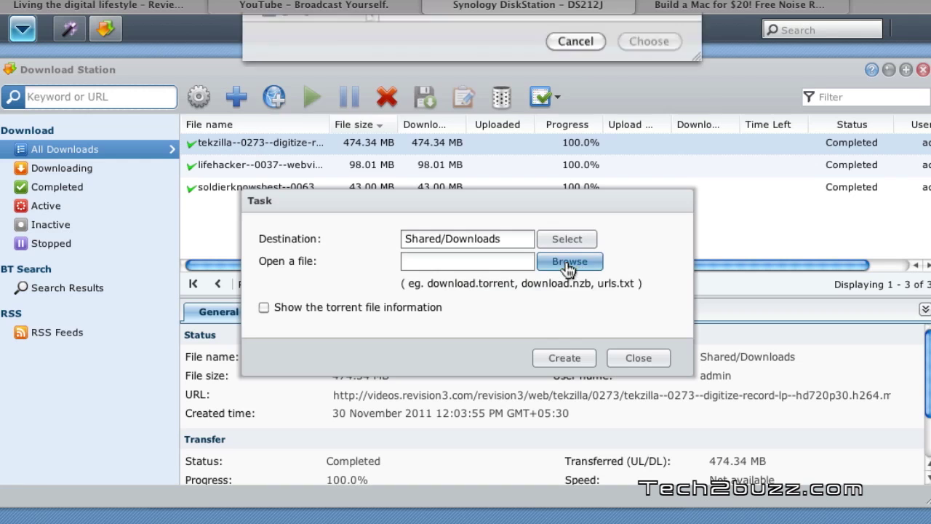
pyautogui.click(451, 72)
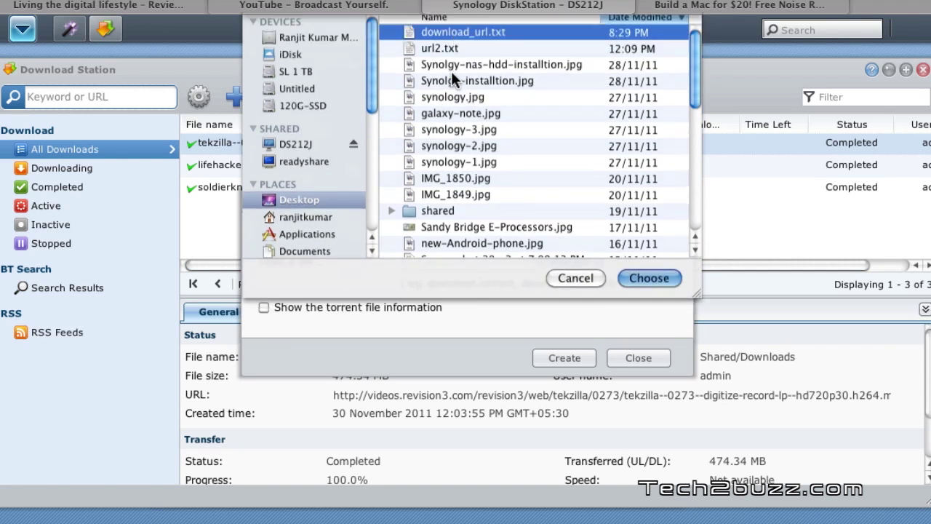
pyautogui.press('Return')
pyautogui.click(564, 357)
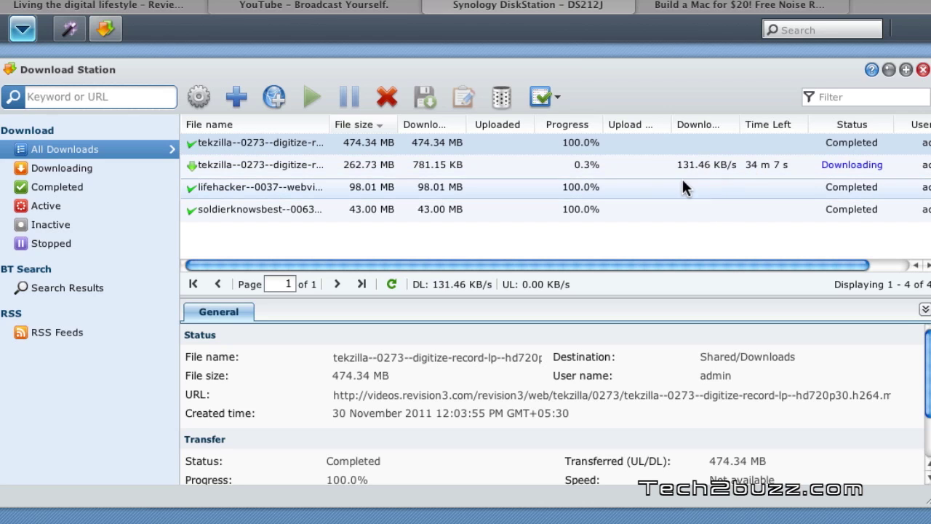
# Run a BT search for 'ubuntu' and select the ubuntu-11.10-desktop-i386.iso result.
pyautogui.click(509, 164)
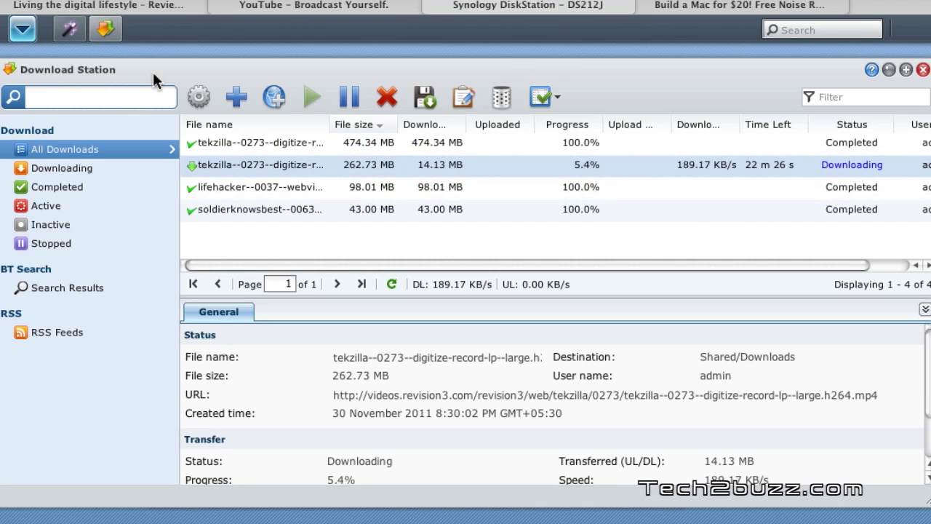
pyautogui.click(98, 99)
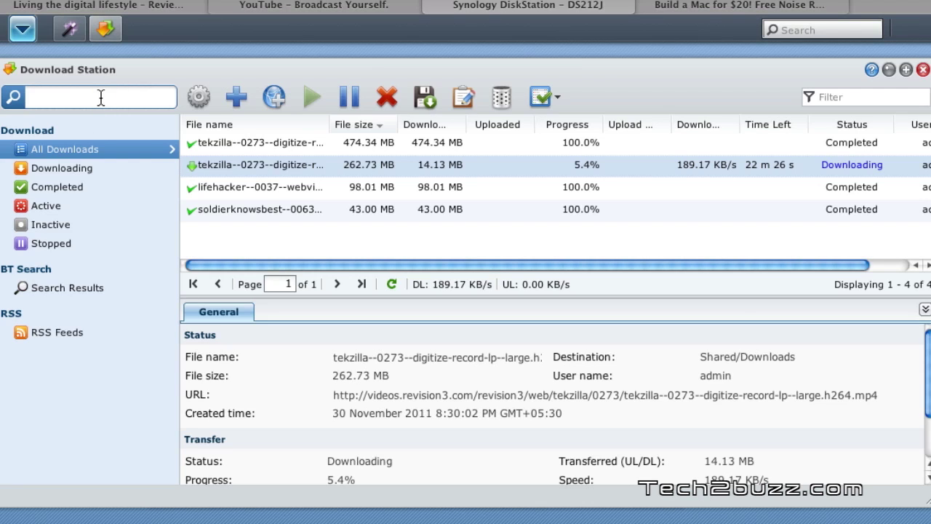
pyautogui.write('ubuntu')
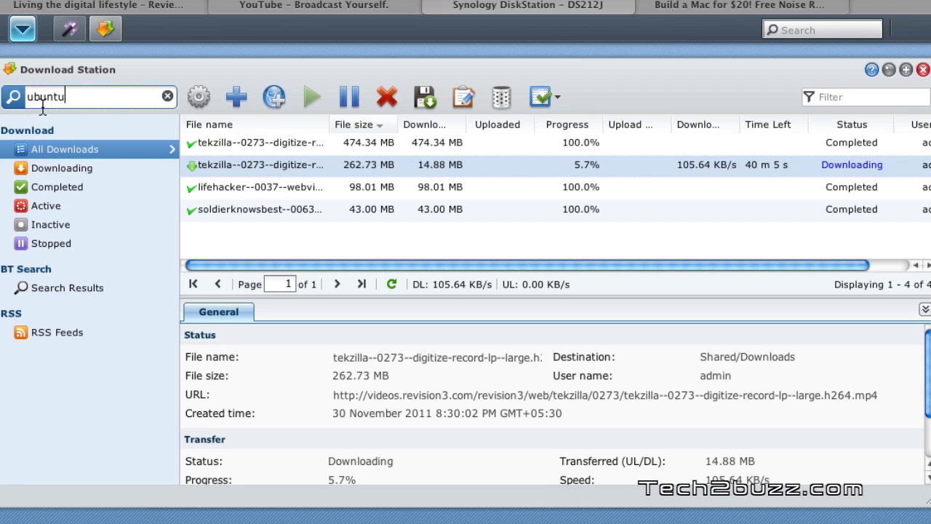
pyautogui.press('Return')
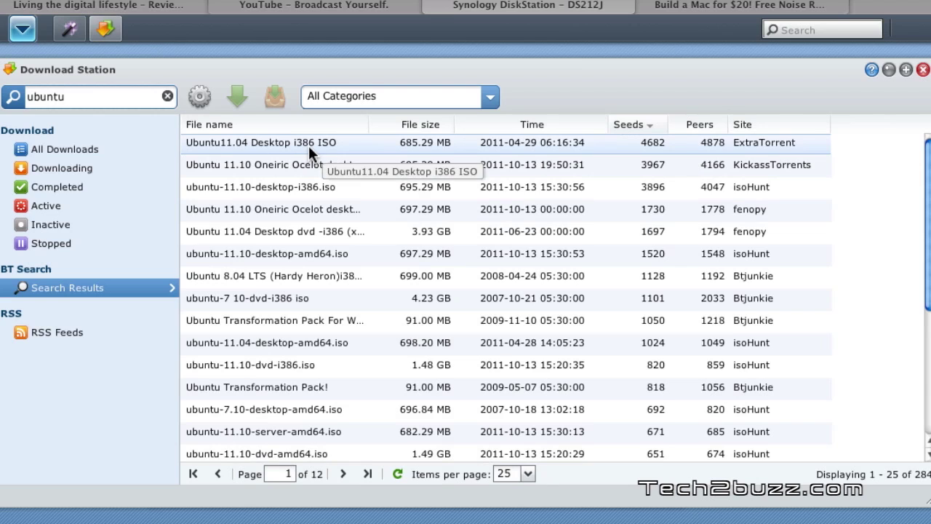
pyautogui.click(266, 187)
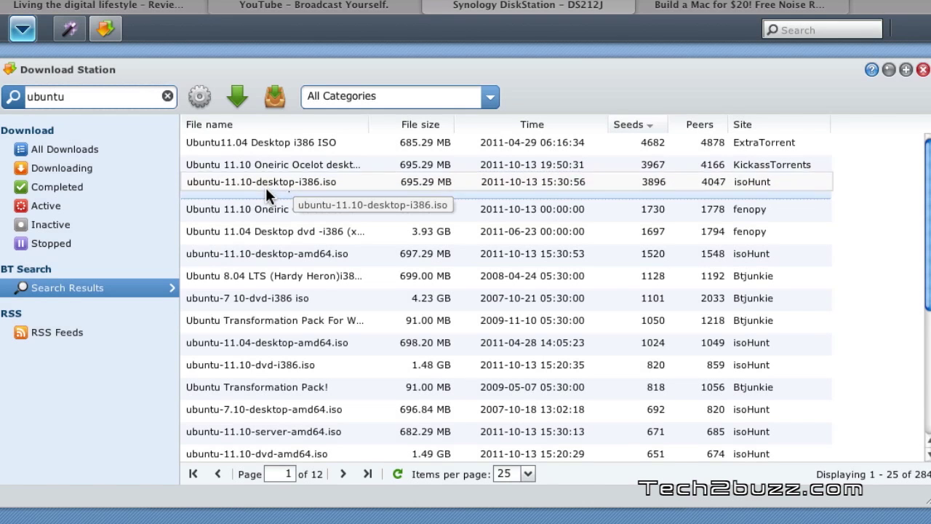
# Add the ubuntu-11.10-desktop-i386.iso torrent to All Downloads and view its tracker details.
pyautogui.moveTo(265, 187); pyautogui.dragTo(63, 158)
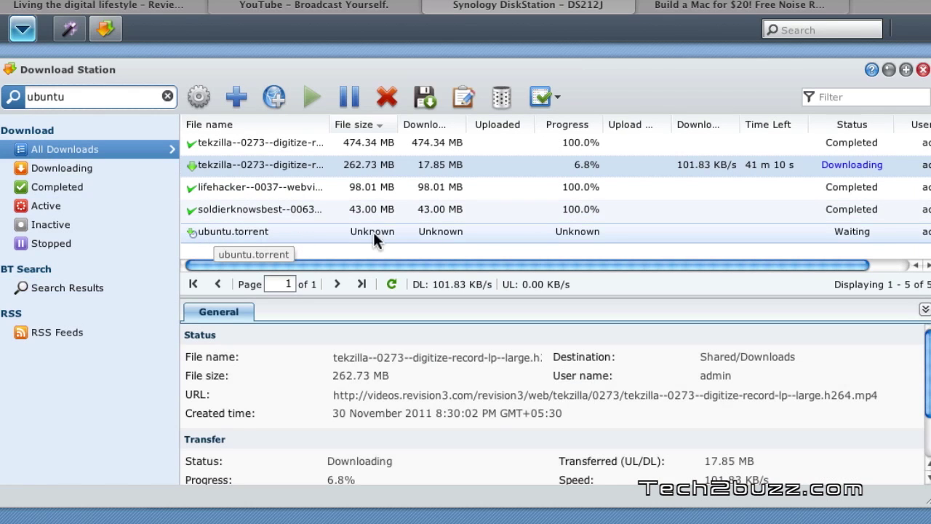
pyautogui.moveTo(854, 260); pyautogui.dragTo(785, 249)
pyautogui.click(784, 233)
pyautogui.scroll(-2, 687, 417)
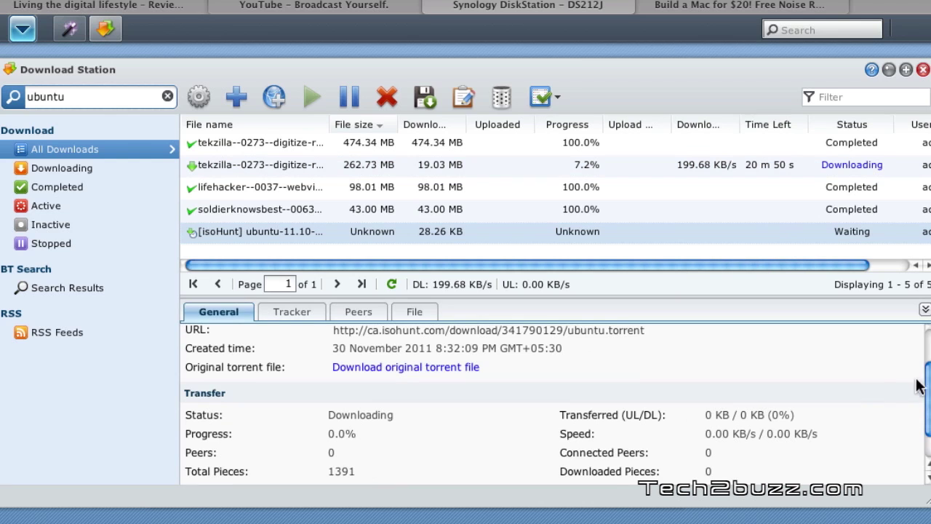
pyautogui.scroll(2, 922, 408)
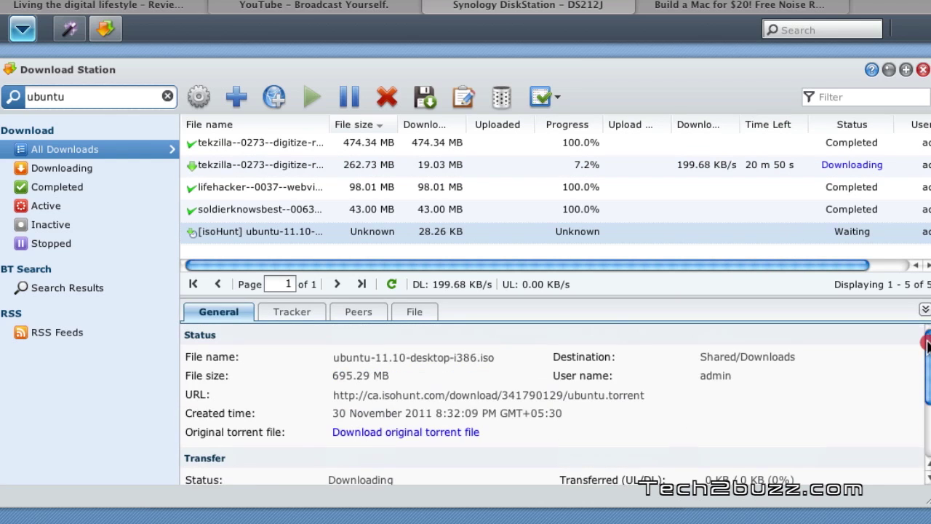
pyautogui.click(277, 313)
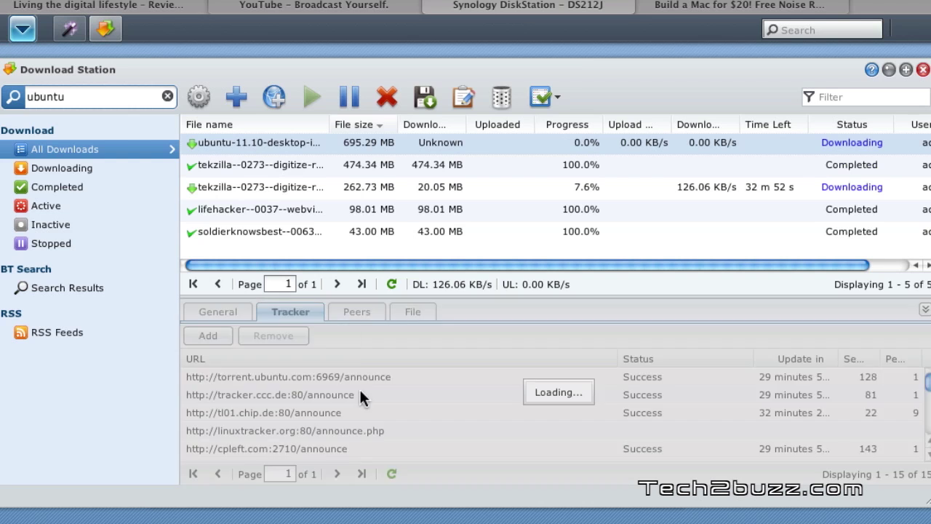
# Review the ubuntu task's Peers, File and Tracker tabs, return to General, and widen Download Speed.
pyautogui.scroll(-5, 500, 400)
pyautogui.click(372, 309)
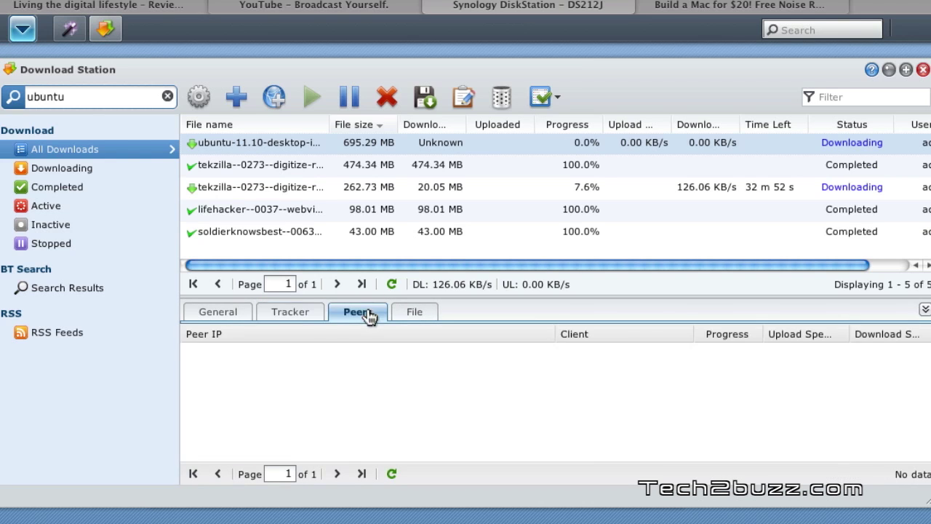
pyautogui.scroll(-3, 527, 407)
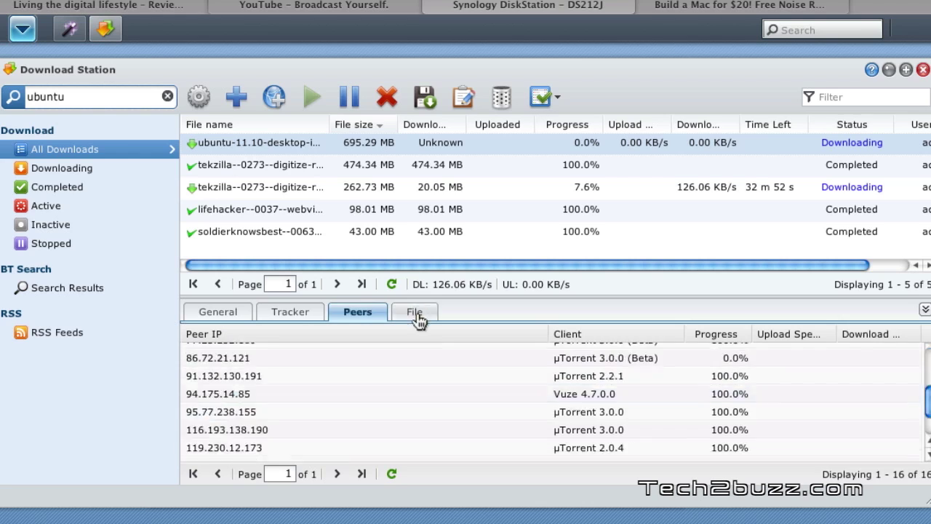
pyautogui.click(415, 314)
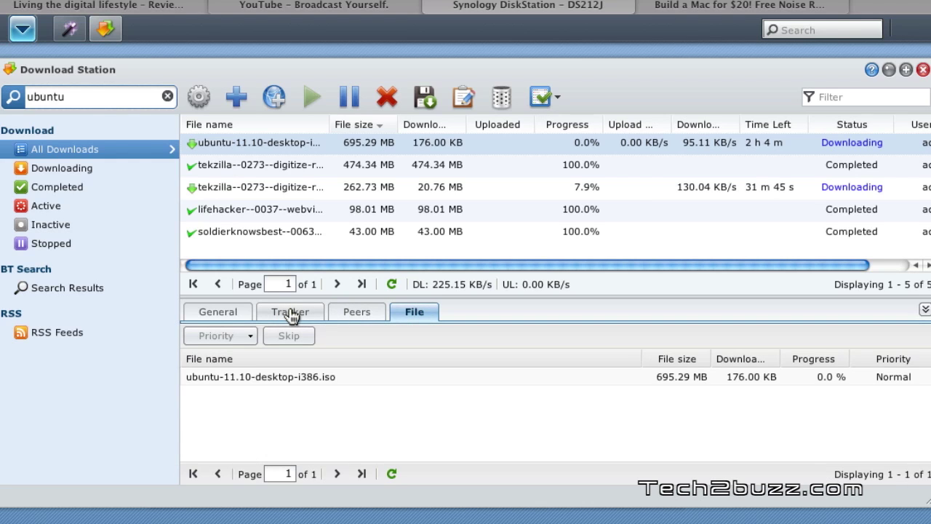
pyautogui.click(291, 313)
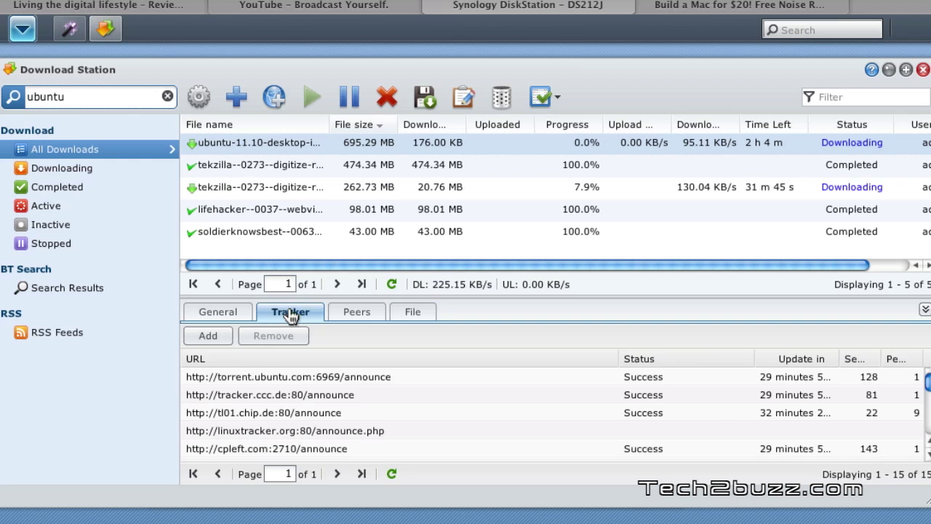
pyautogui.click(234, 314)
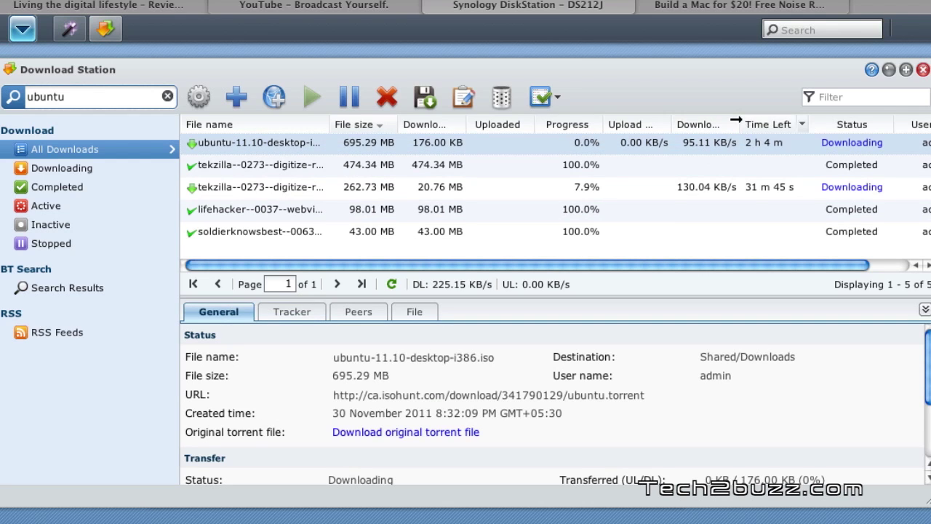
pyautogui.moveTo(736, 119); pyautogui.dragTo(758, 120)
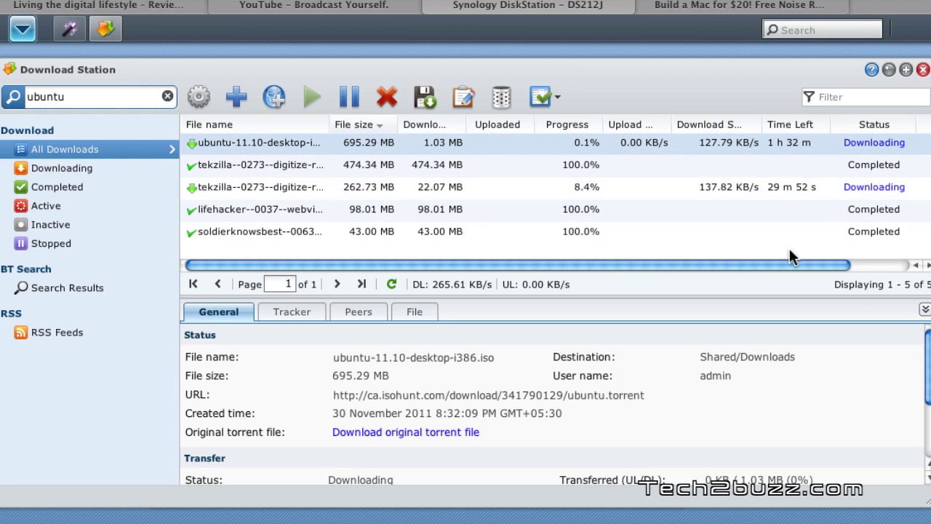
# Widen the Download Speed column and adjust the list layout, then bring up the DSM main menu.
pyautogui.moveTo(788, 265); pyautogui.dragTo(856, 254)
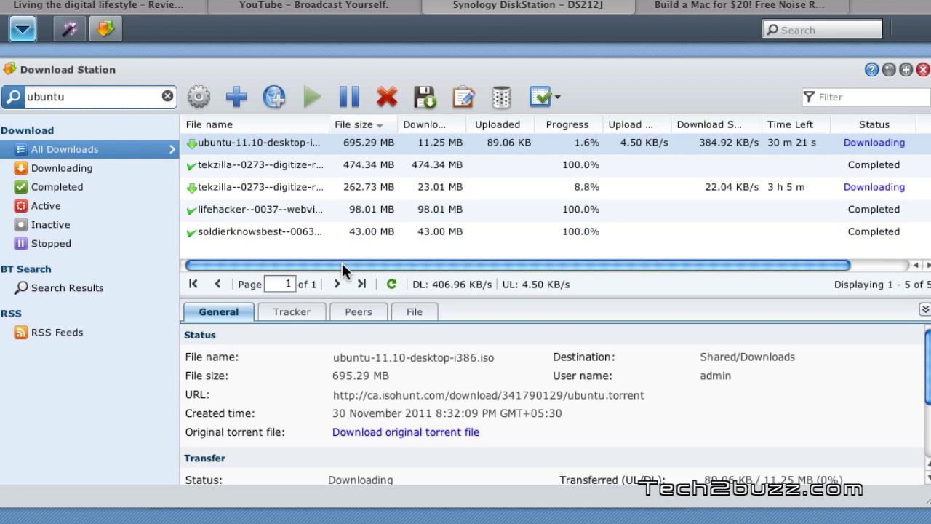
pyautogui.moveTo(333, 267); pyautogui.dragTo(314, 266)
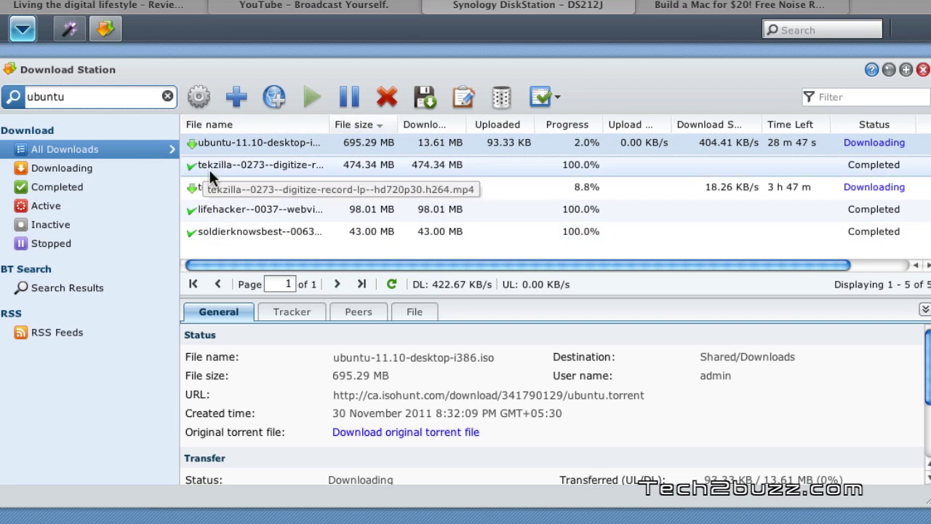
pyautogui.click(25, 29)
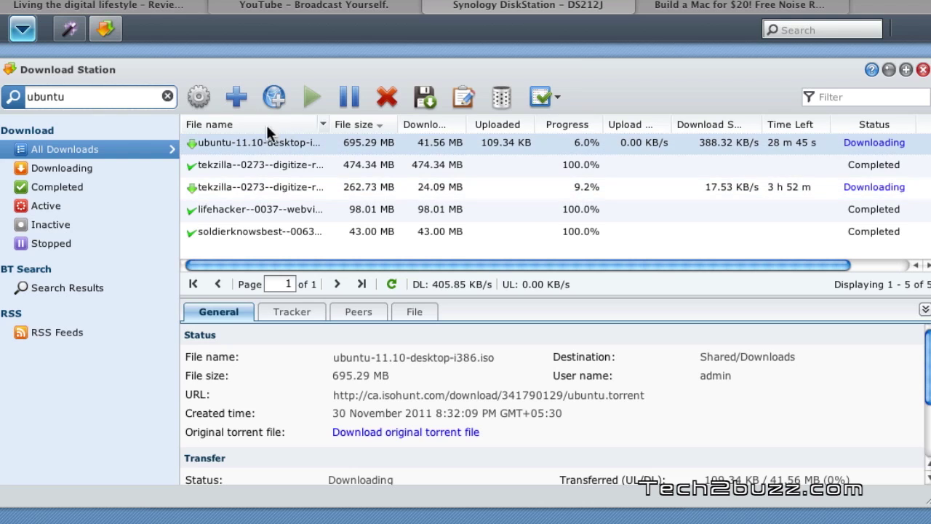
pyautogui.click(199, 106)
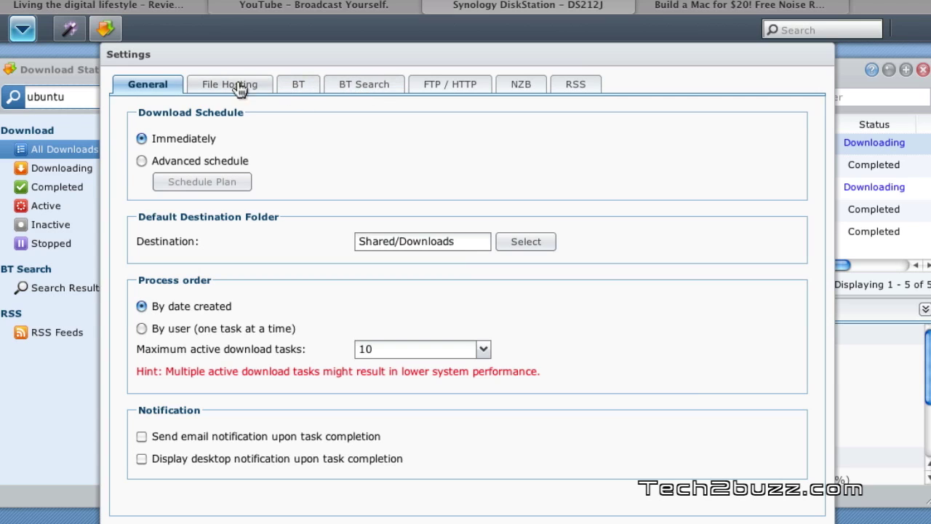
pyautogui.click(295, 85)
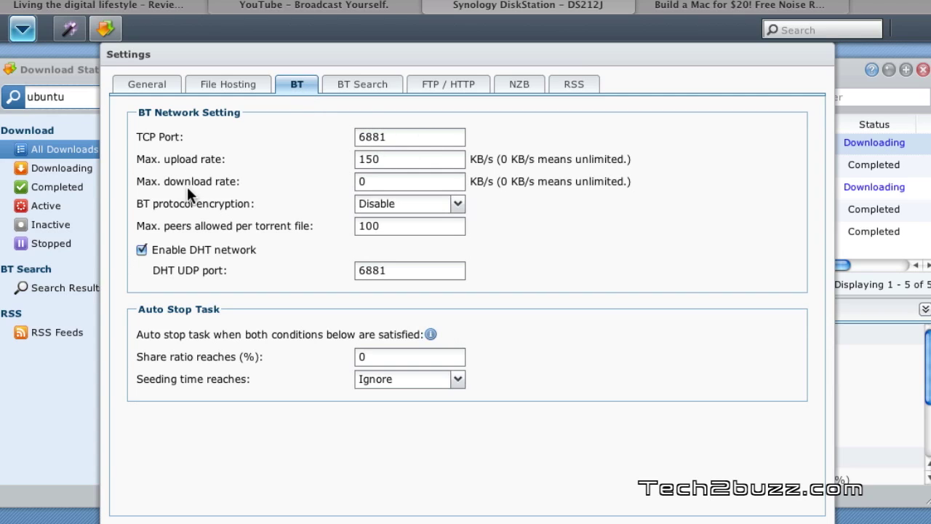
pyautogui.click(377, 84)
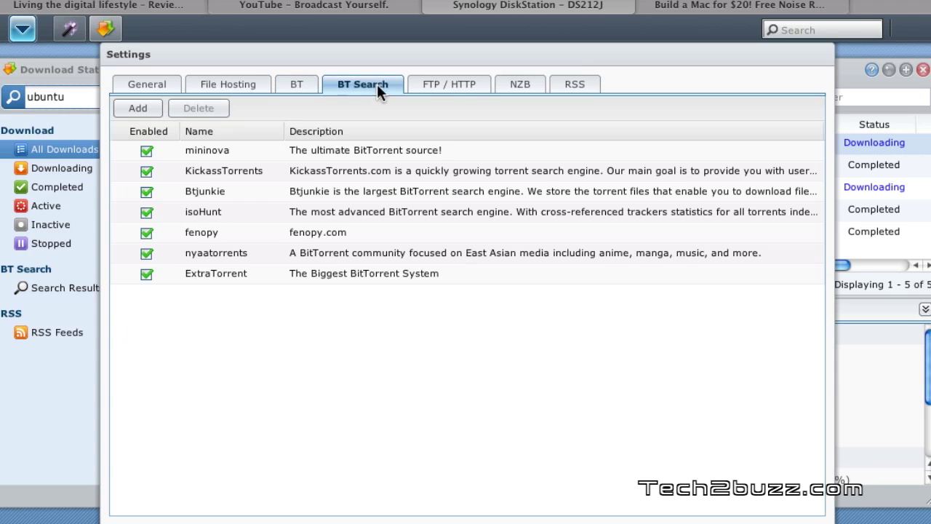
pyautogui.click(204, 82)
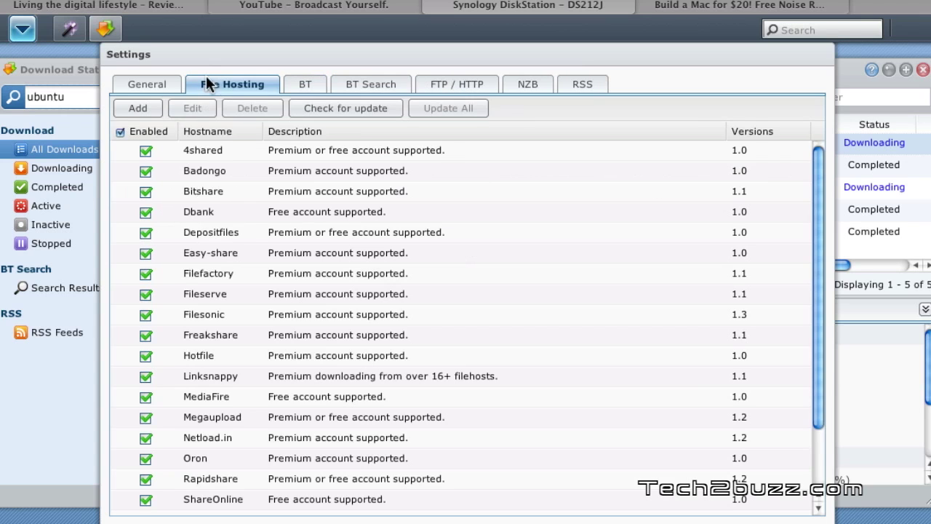
pyautogui.click(149, 86)
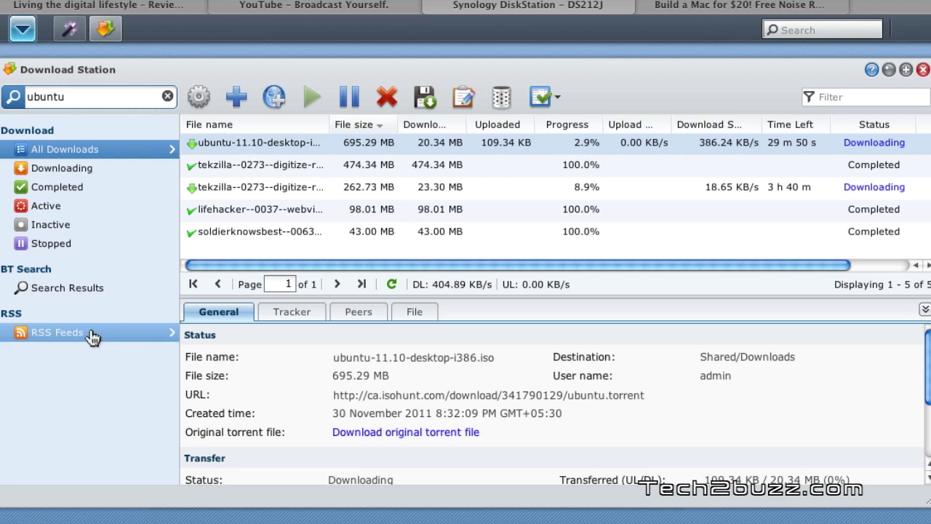
# Scroll through the SoldierKnowsBest RSS items, go back to All Downloads, and open the DSM main menu.
pyautogui.click(64, 333)
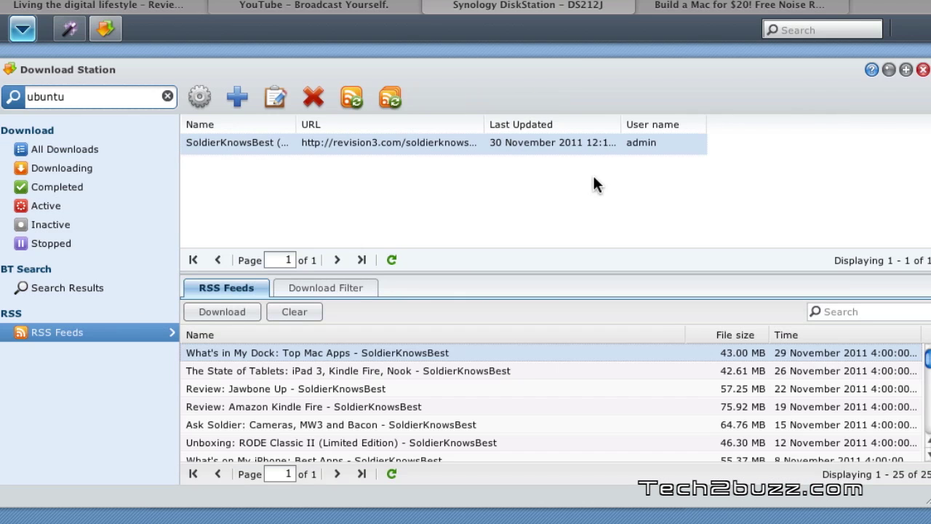
pyautogui.scroll(-1, 681, 410)
pyautogui.scroll(-3, 683, 412)
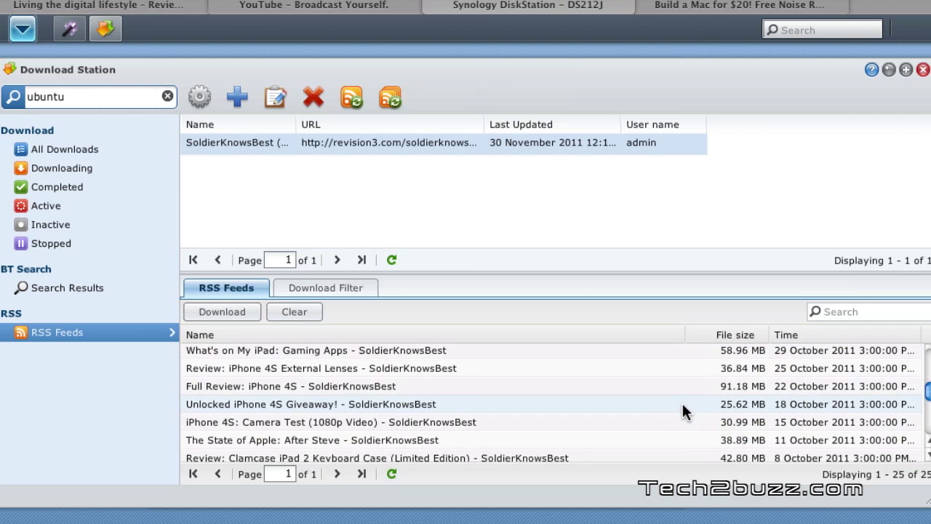
pyautogui.scroll(3, 680, 404)
pyautogui.click(80, 149)
pyautogui.click(21, 29)
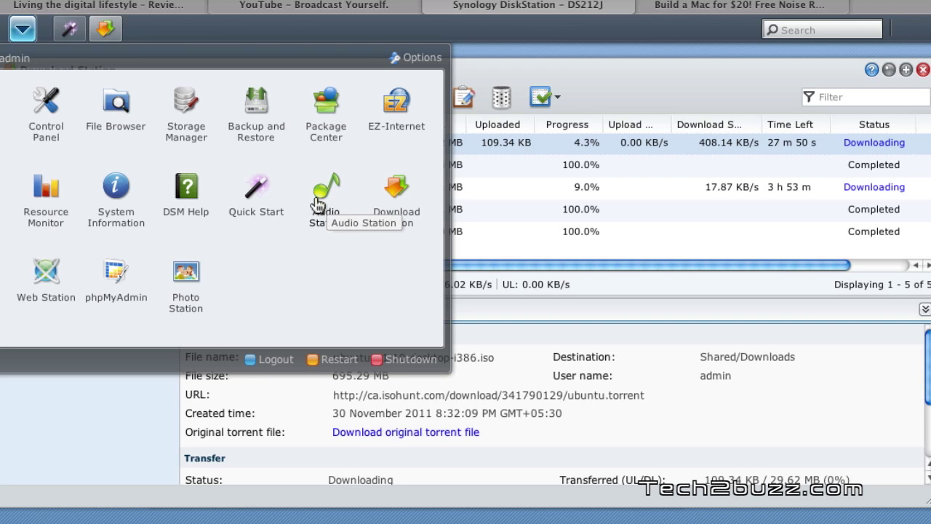
# Dismiss the DSM main menu to reveal the ubuntu torrent downloading at 8.1% alongside Tekzilla.
pyautogui.click(484, 259)
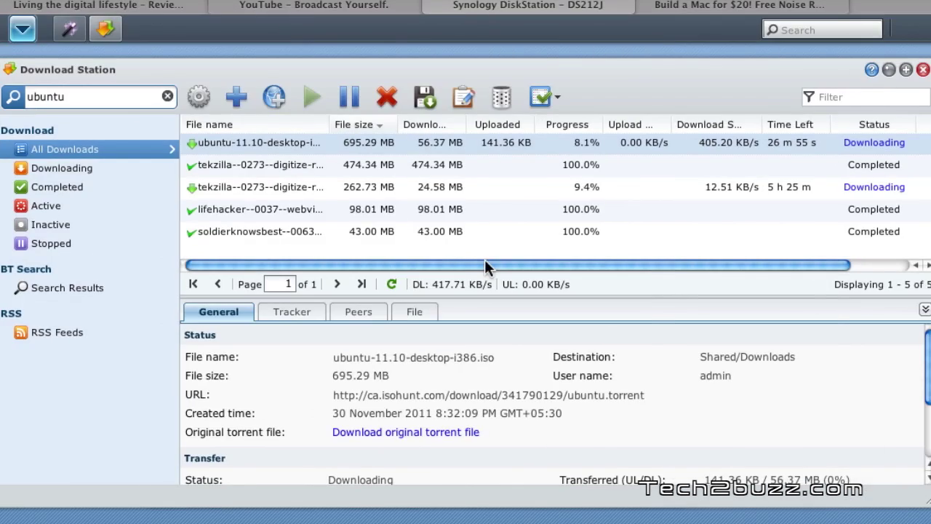